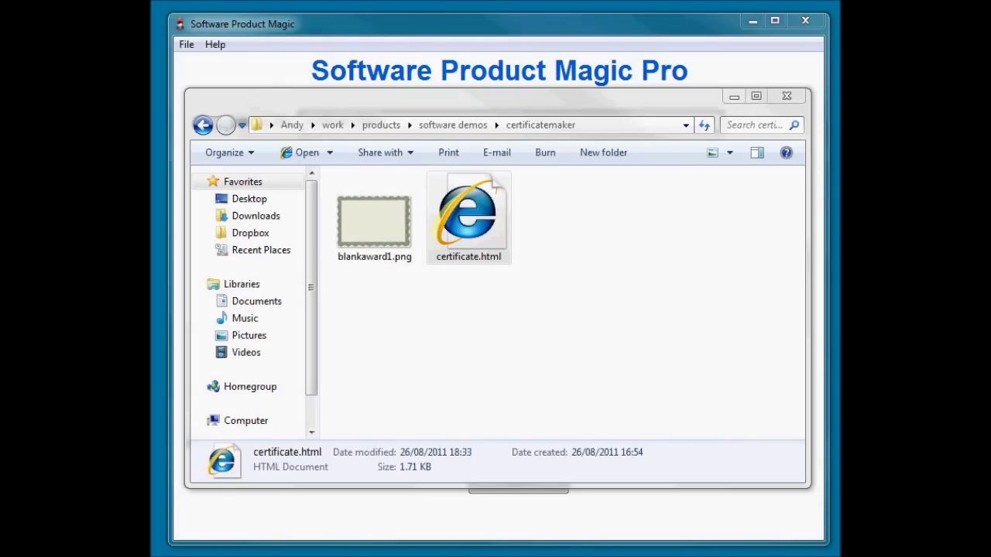
# - Inspect the certificate.html and blankaward1.png template files in the template folder
pyautogui.click(438, 214)
pyautogui.click(361, 225)
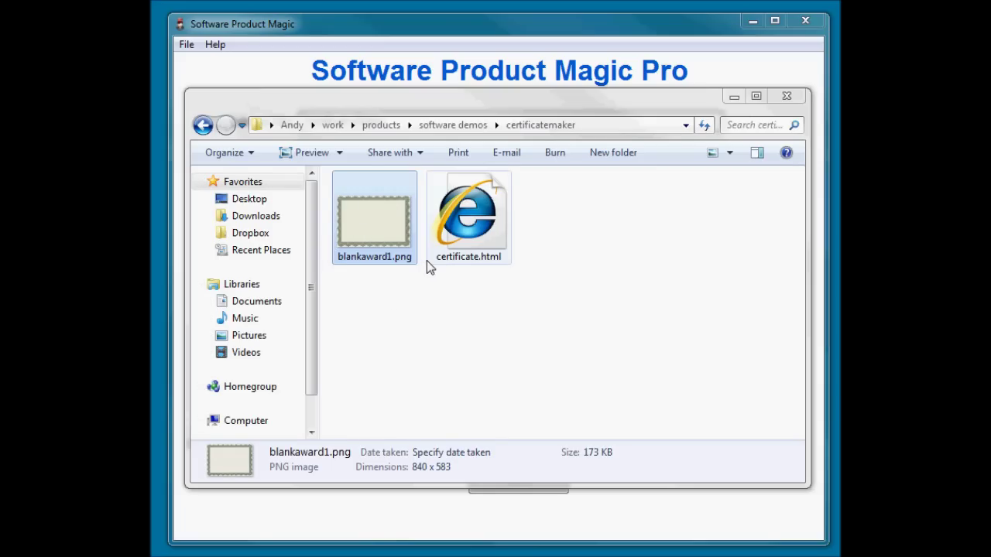
pyautogui.click(468, 221)
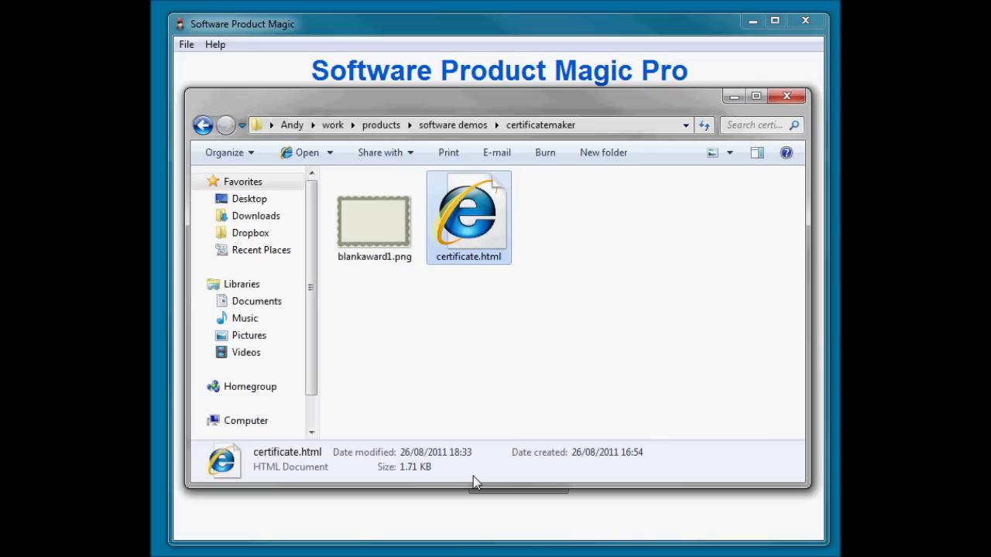
pyautogui.click(502, 332)
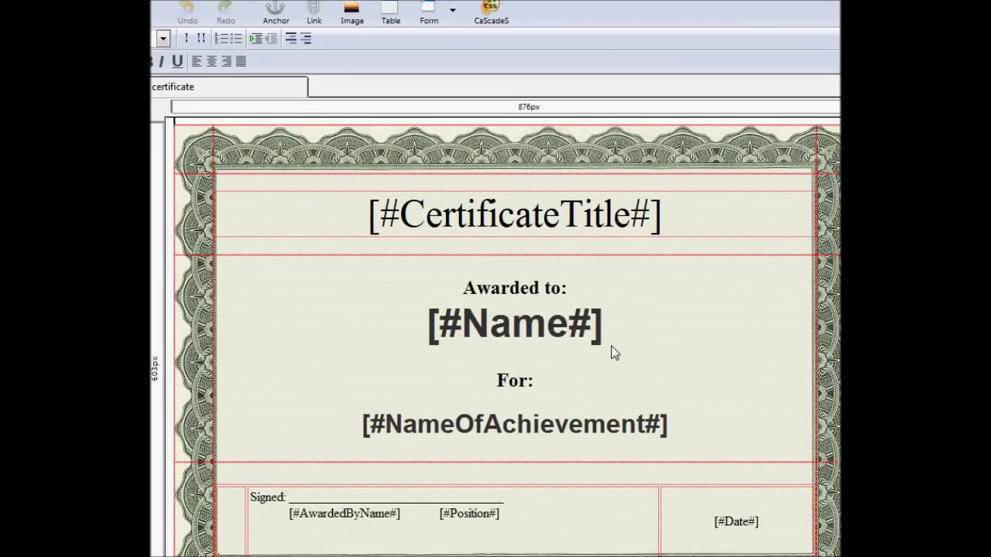
pyautogui.scroll(-1, 508, 337)
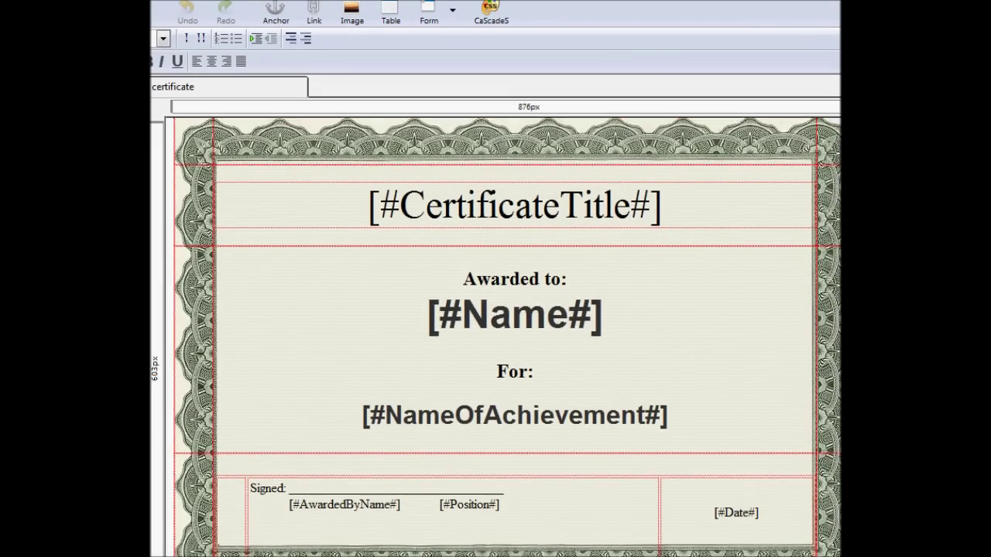
pyautogui.scroll(1, 507, 338)
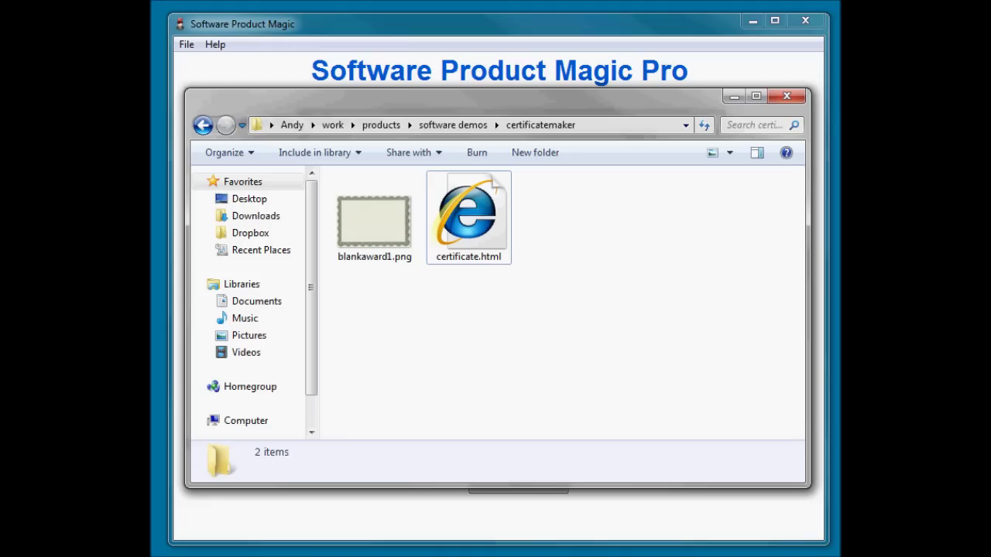
# - Close the template folder window and check the Software Title and Extensions fields
pyautogui.hotkey('alt', 'F4')
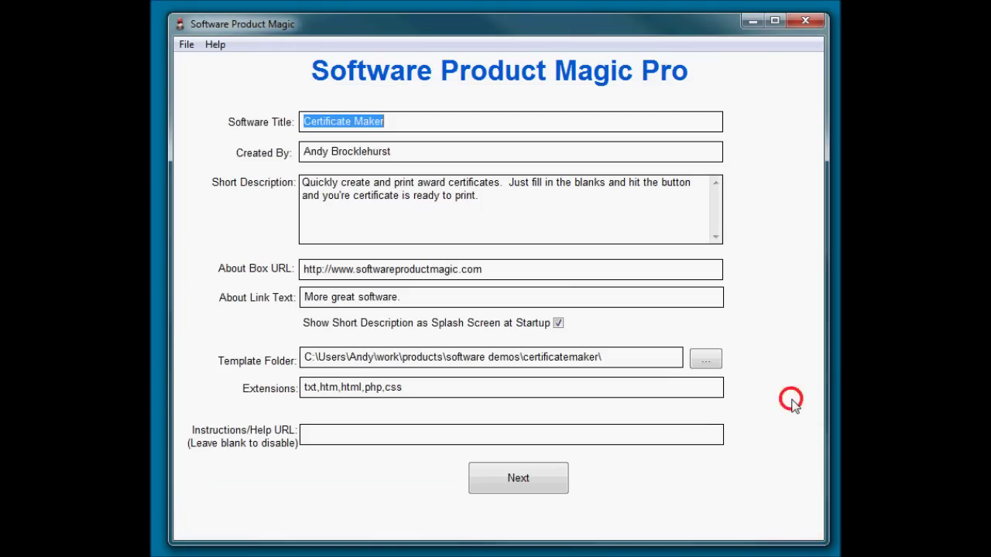
pyautogui.press('End')
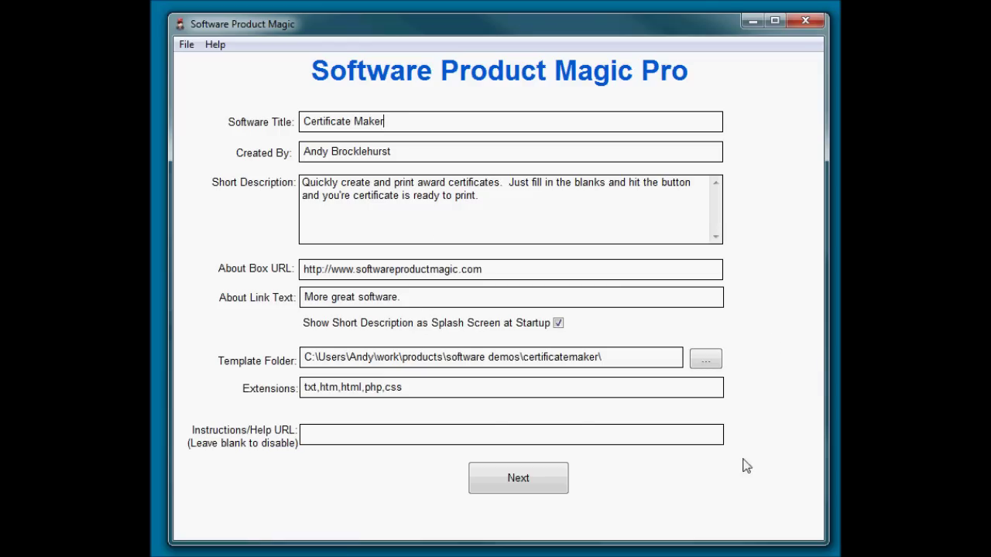
pyautogui.click(446, 389)
# - Reach tag 1 of 6, [#CertificateTitle#], and review its question and default answer Certificate of Merit
pyautogui.click(518, 478)
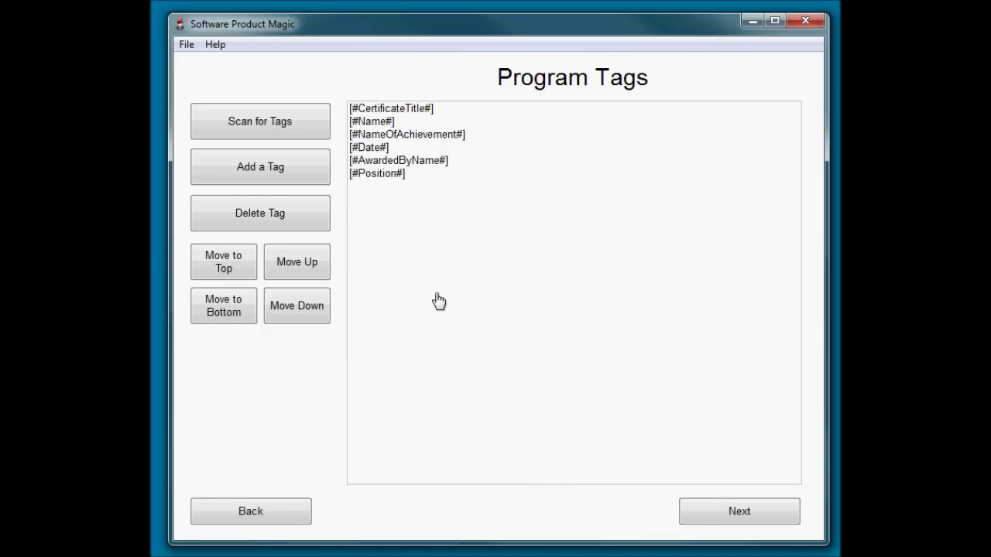
pyautogui.click(750, 520)
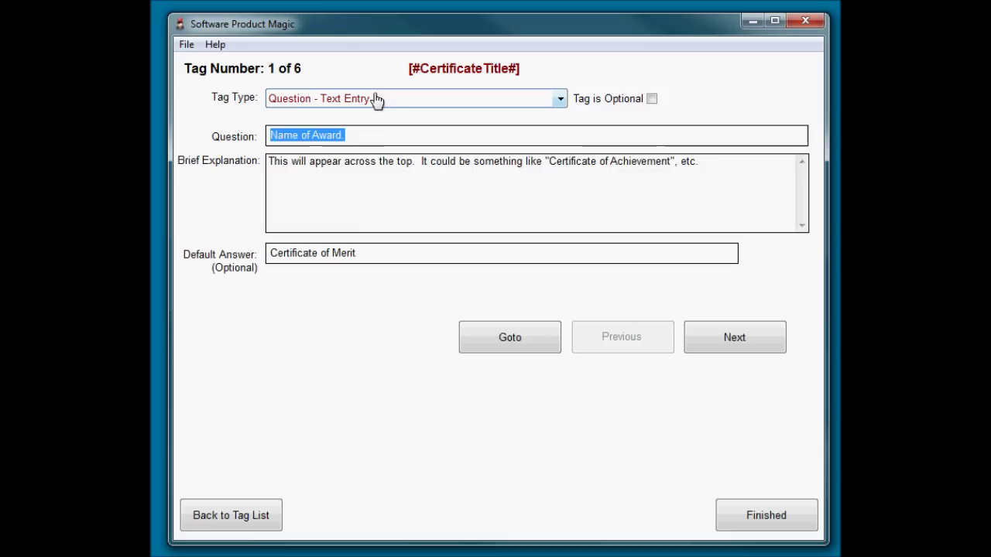
pyautogui.click(366, 133)
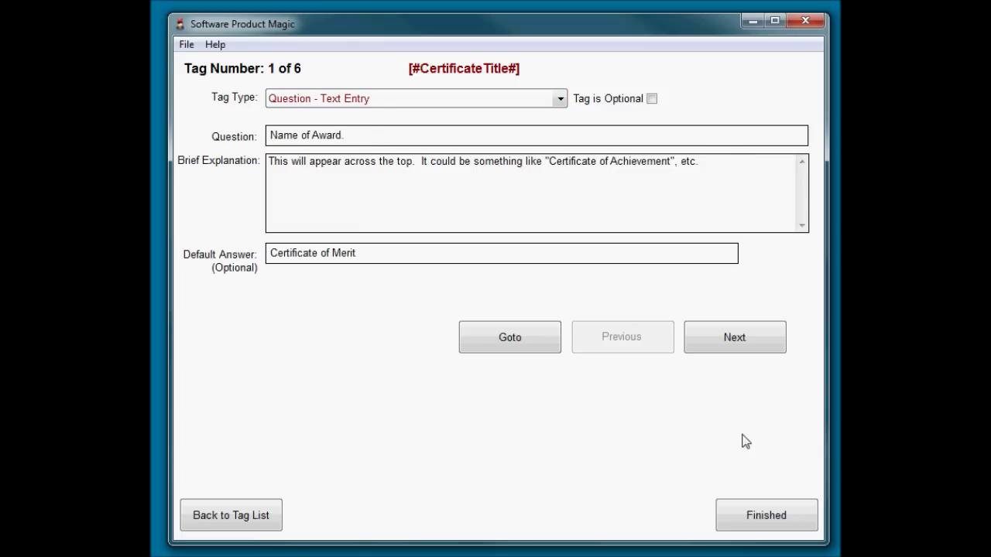
pyautogui.click(370, 253)
# - Step through the [#Name#], [#NameOfAchievement#], [#Date#] and [#AwardedByName#] tags to the final [#Position#] tag
pyautogui.click(736, 341)
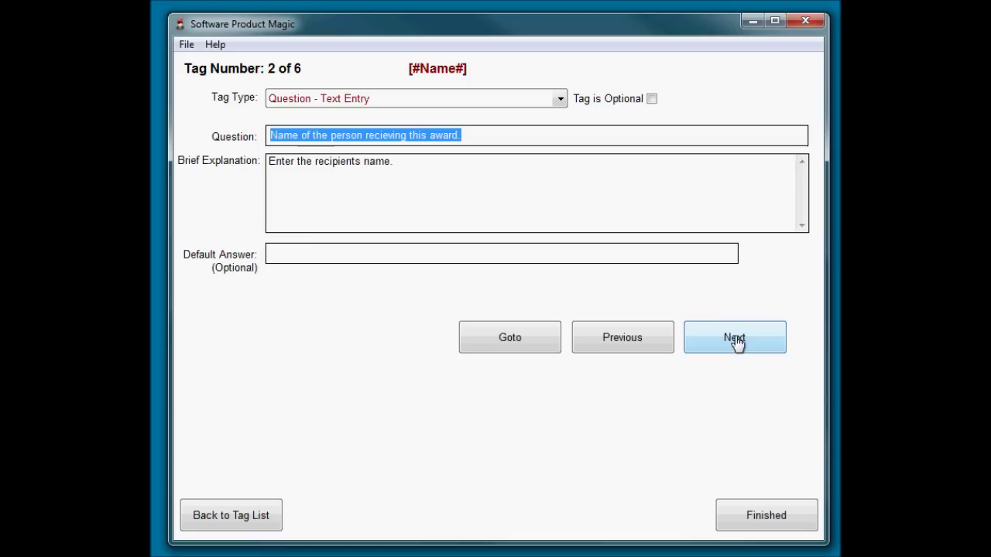
pyautogui.click(485, 137)
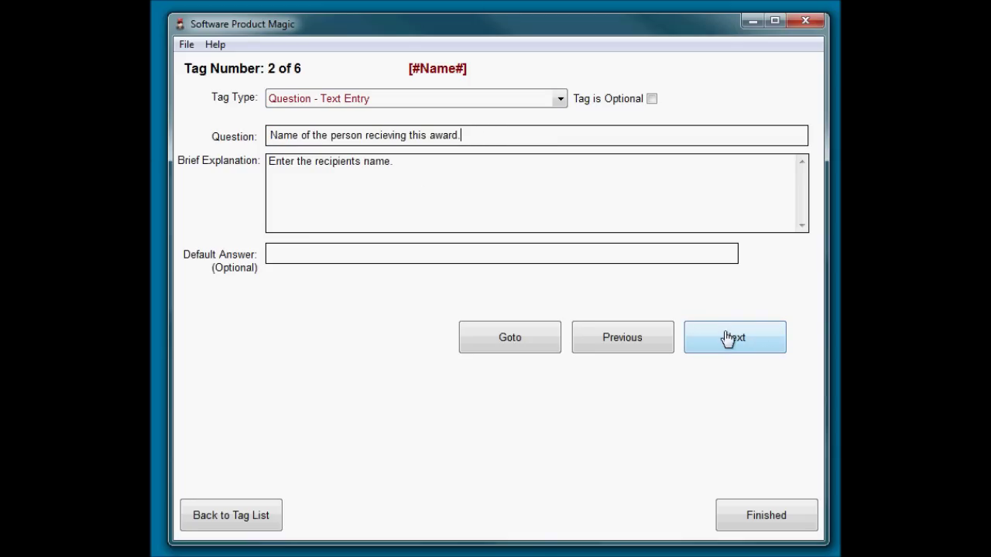
pyautogui.click(728, 338)
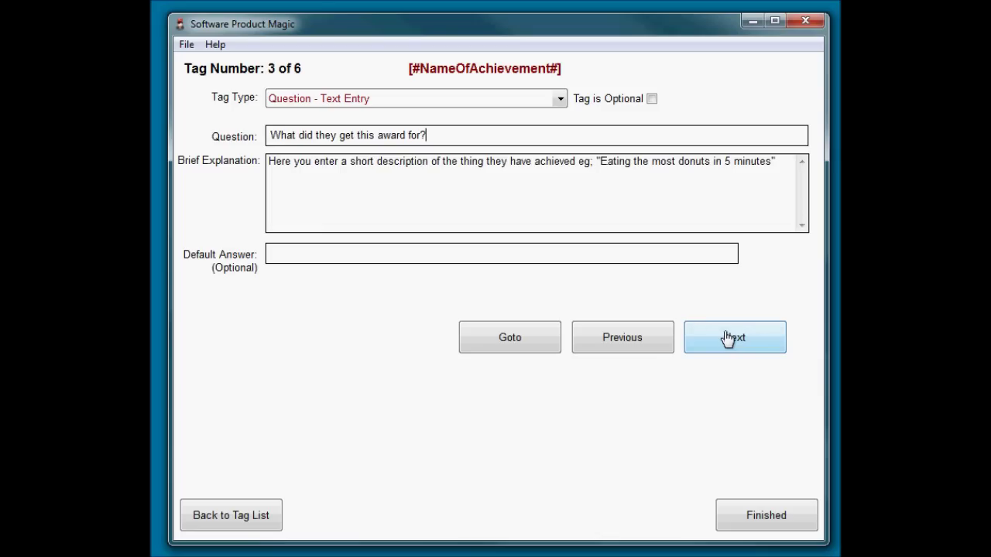
pyautogui.click(728, 338)
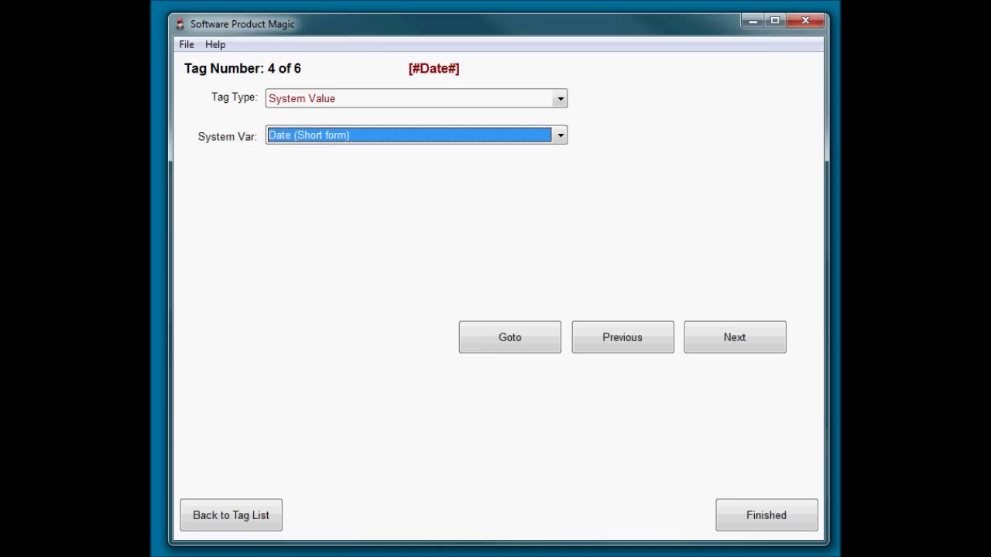
pyautogui.click(772, 350)
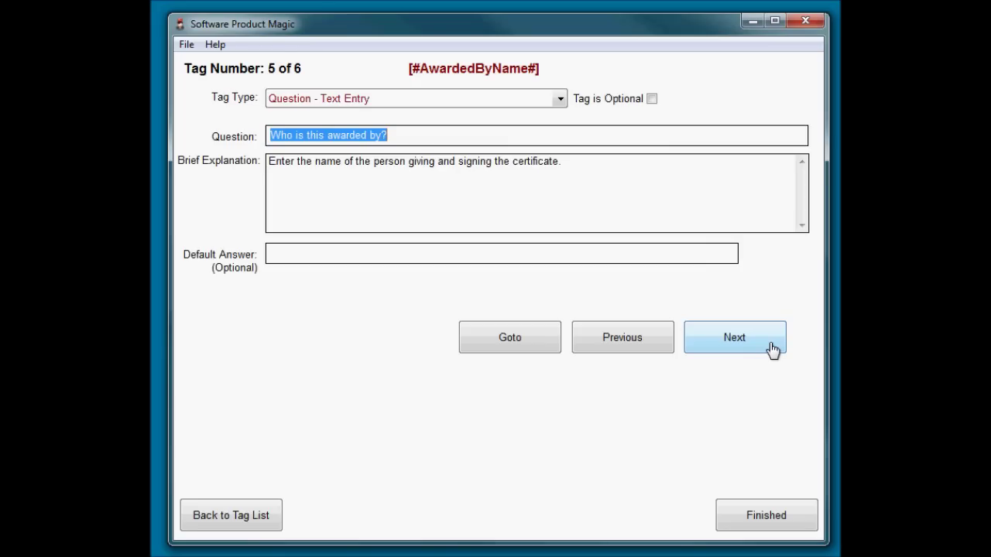
pyautogui.click(772, 350)
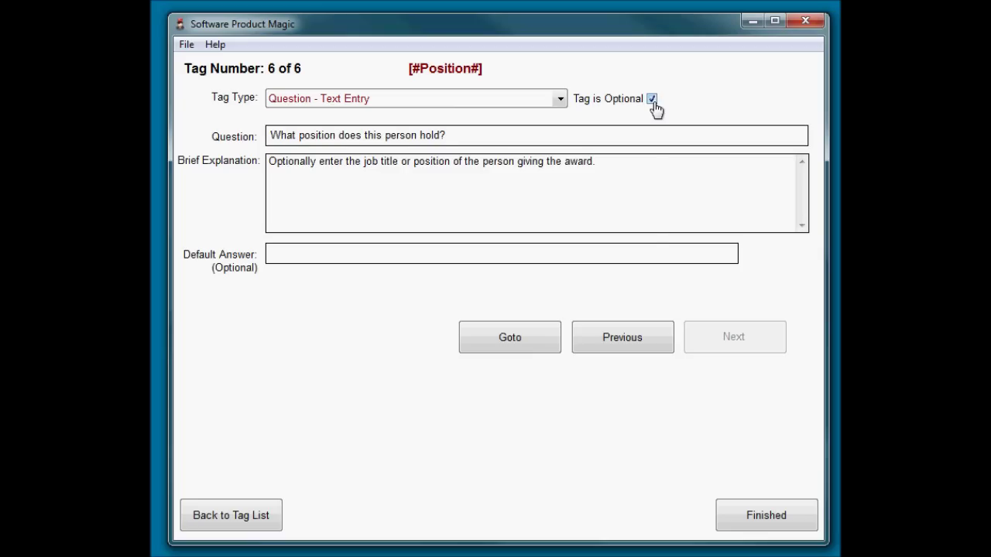
pyautogui.click(651, 170)
# - Finish tag setup, confirm the certificate.html output, and build the Certificate Maker software
pyautogui.click(783, 519)
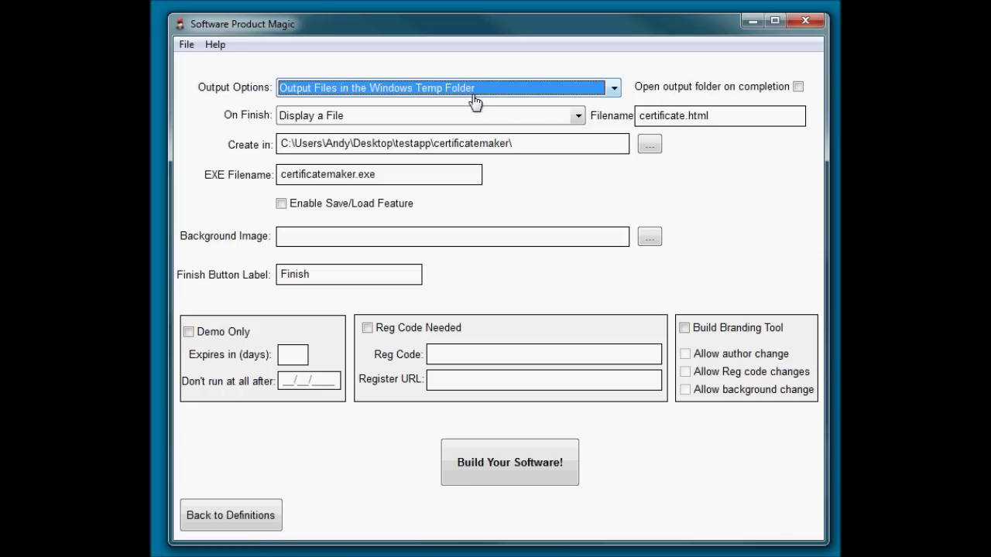
pyautogui.click(735, 116)
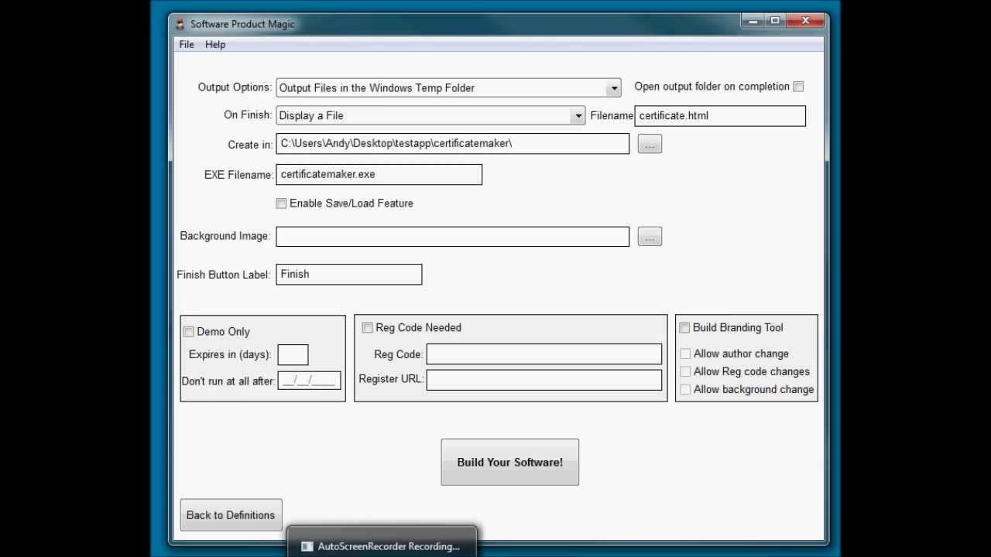
pyautogui.click(528, 482)
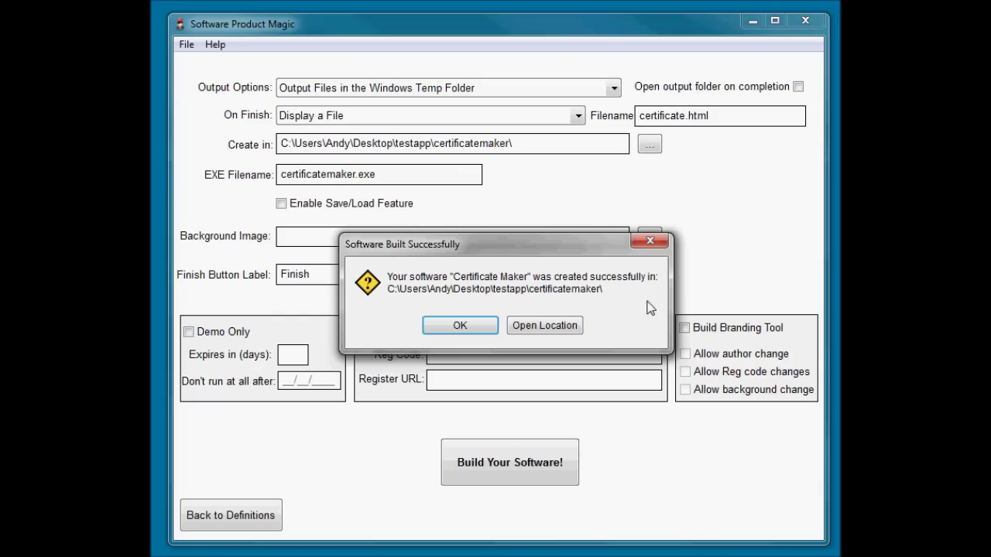
# - Open the folder with the built files and run certificatemaker.exe
pyautogui.click(534, 326)
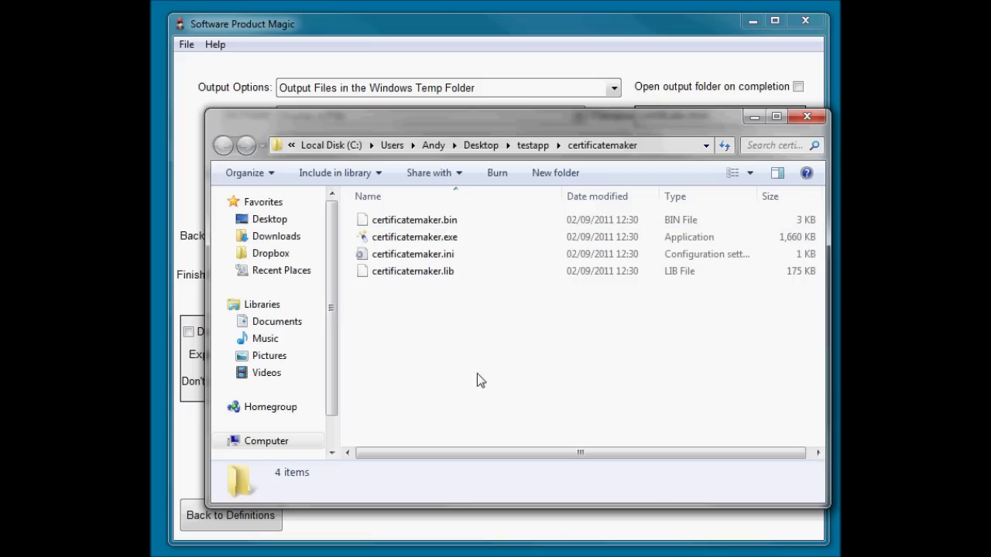
pyautogui.click(426, 238)
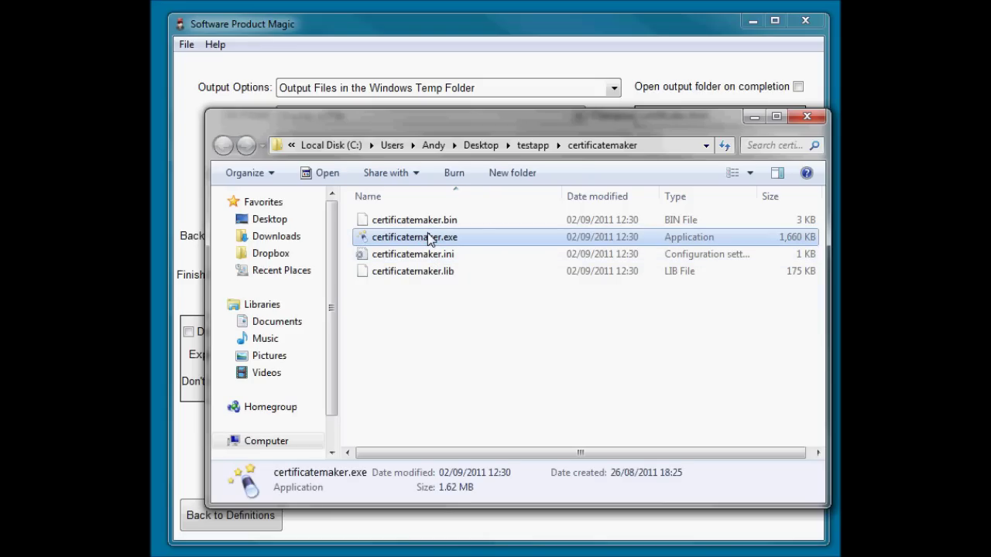
pyautogui.doubleClick(428, 239)
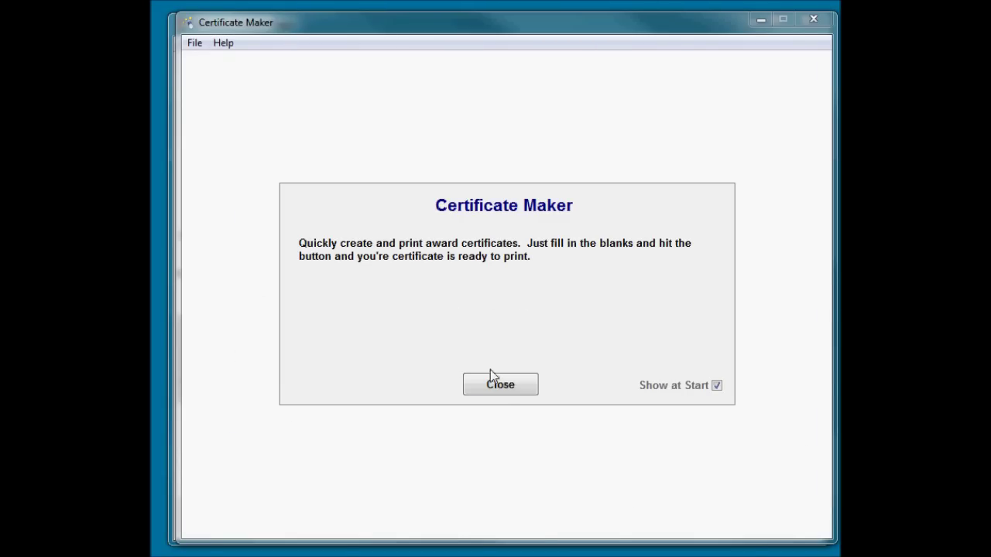
# - Keep Certificate of Merit as the award name and enter the recipient's name
pyautogui.click(499, 391)
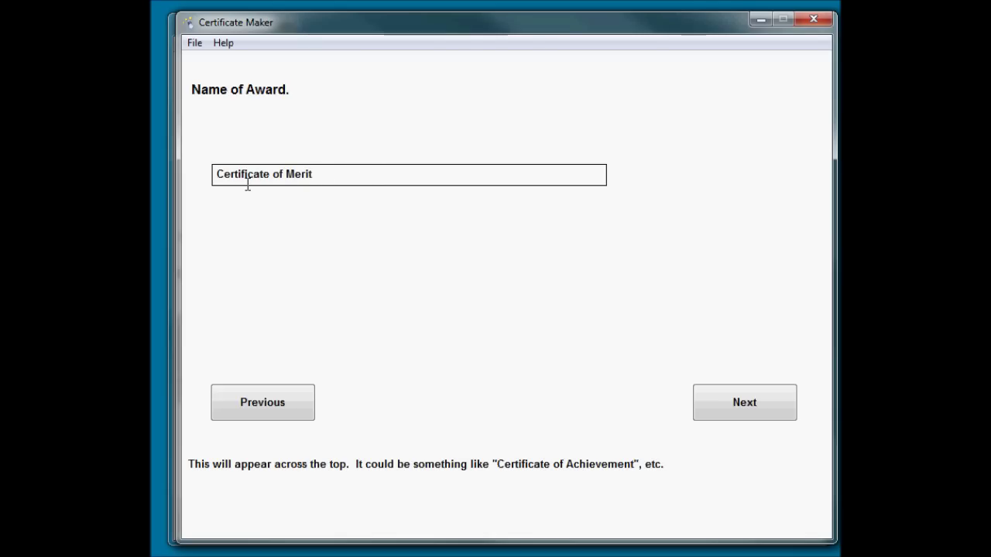
pyautogui.click(738, 404)
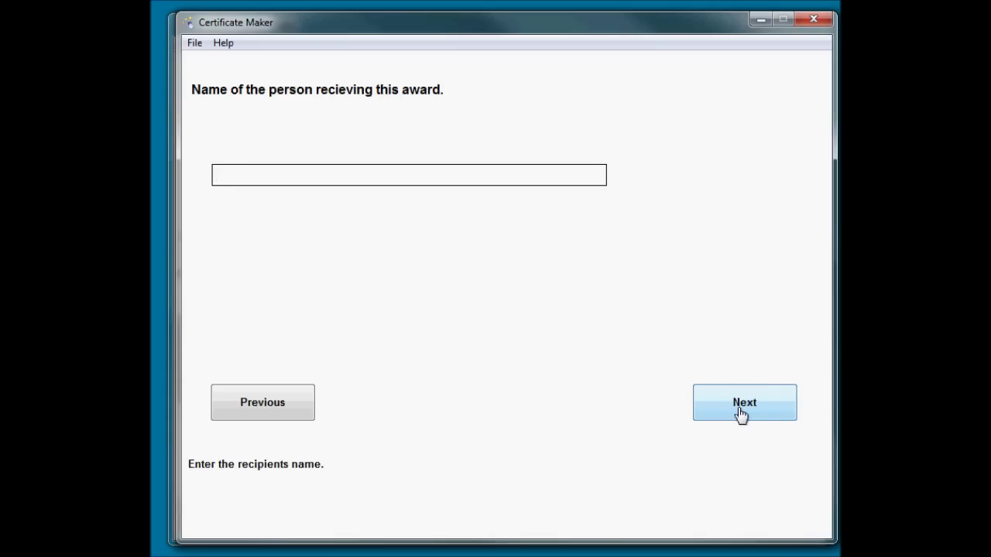
pyautogui.write('Joih')
pyautogui.press('BackSpace')
pyautogui.press('BackSpace')
pyautogui.write('hn Smith')
# - Enter the reason 'Outstanding work in cleaning' and the presenter's name
pyautogui.click(741, 414)
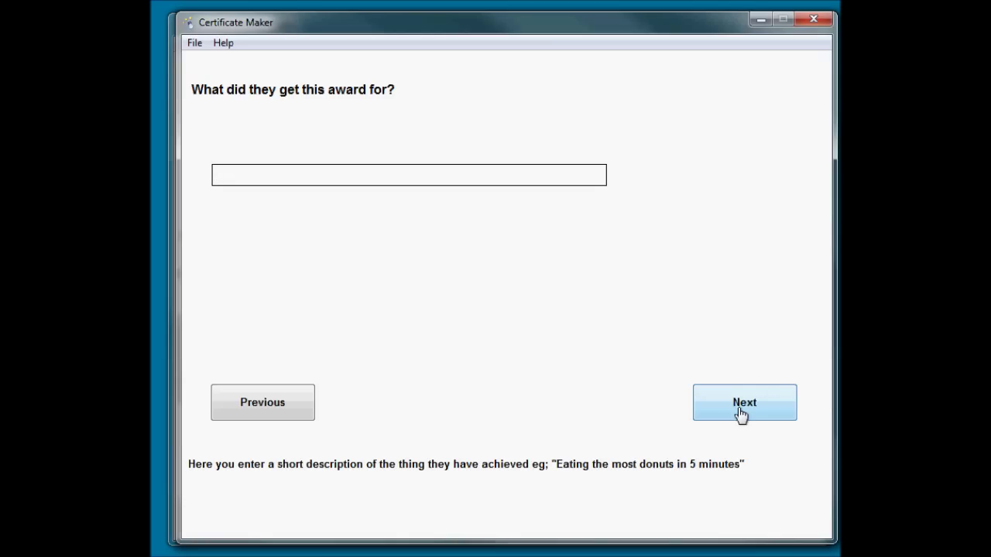
pyautogui.write('Outstanding work in')
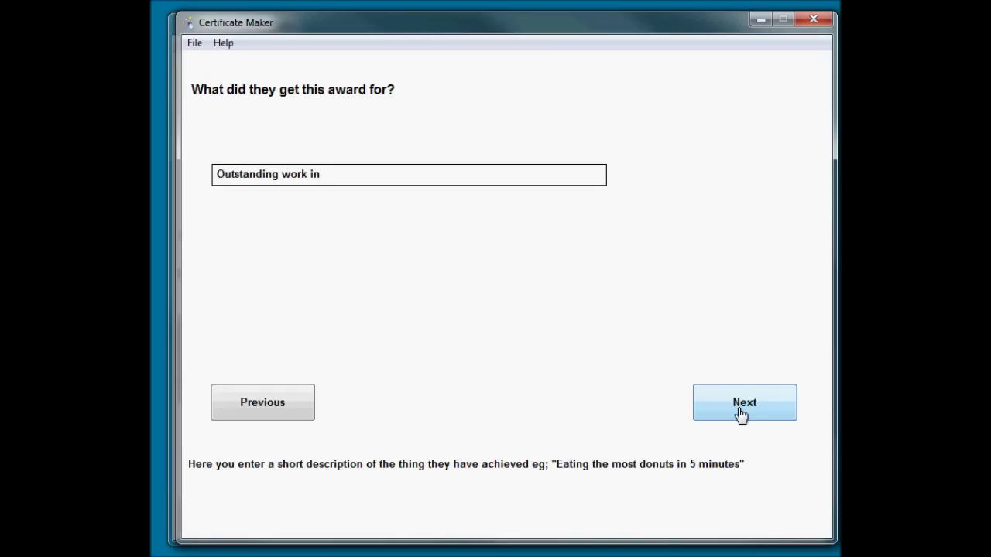
pyautogui.write(' clearin')
pyautogui.press('BackSpace')
pyautogui.press('BackSpace')
pyautogui.press('BackSpace')
pyautogui.write('ning')
pyautogui.click(741, 414)
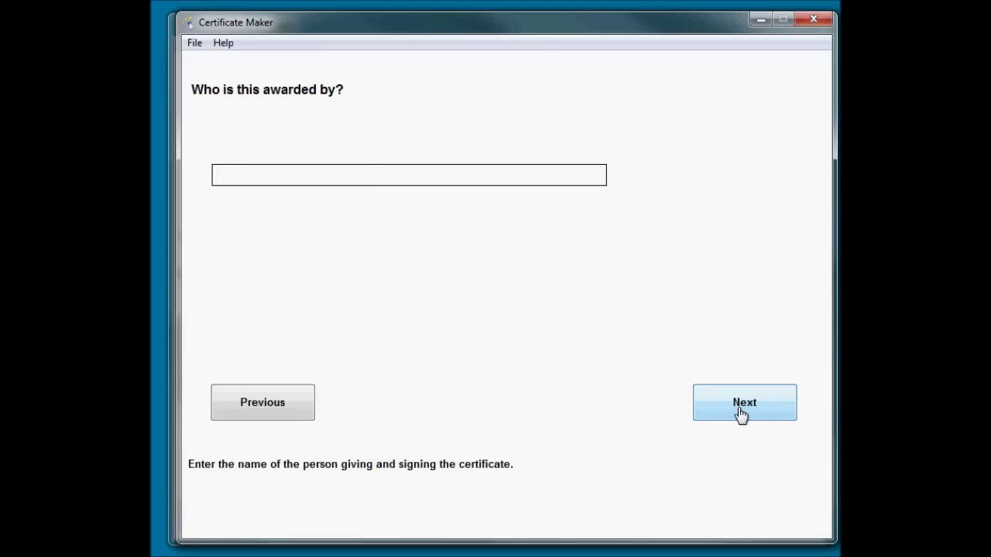
pyautogui.write('Sam Jackson')
pyautogui.click(744, 405)
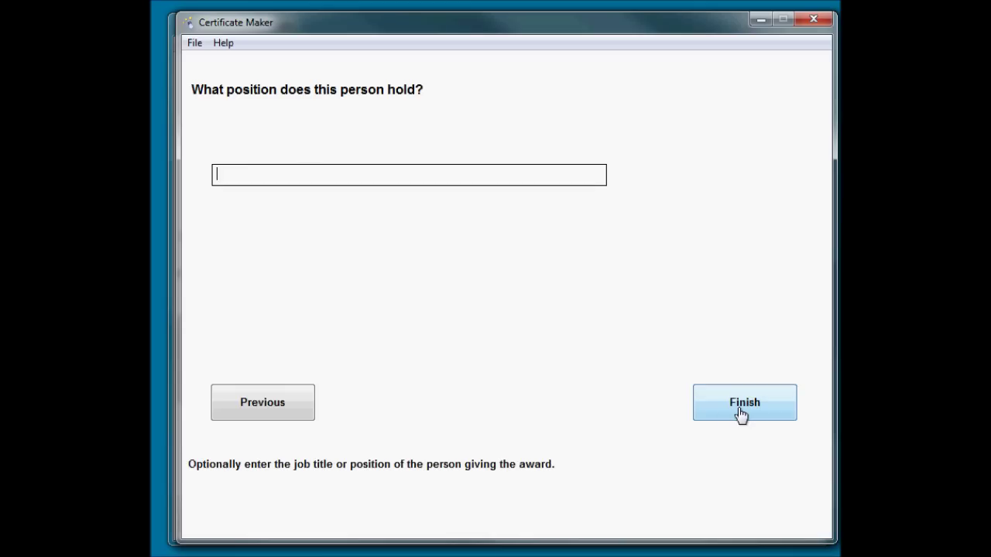
# - Leave the position blank to generate the certificate, reposition the window, and check the File menu
pyautogui.click(741, 415)
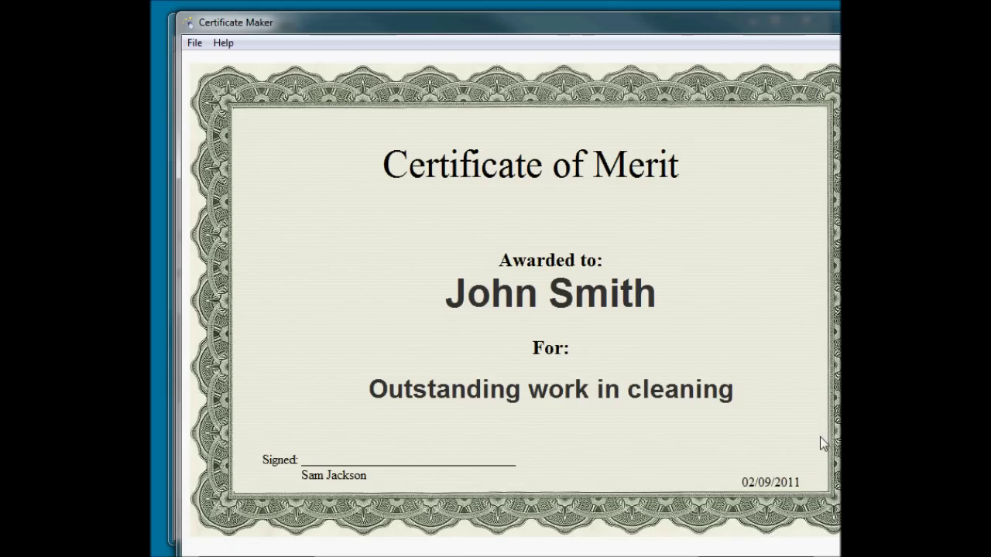
pyautogui.moveTo(520, 25); pyautogui.dragTo(493, 14)
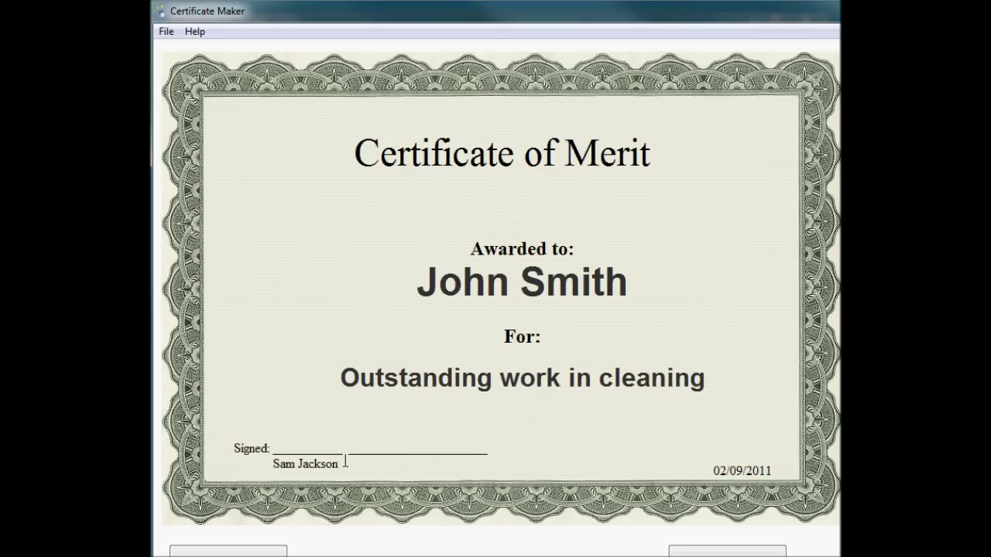
pyautogui.click(165, 31)
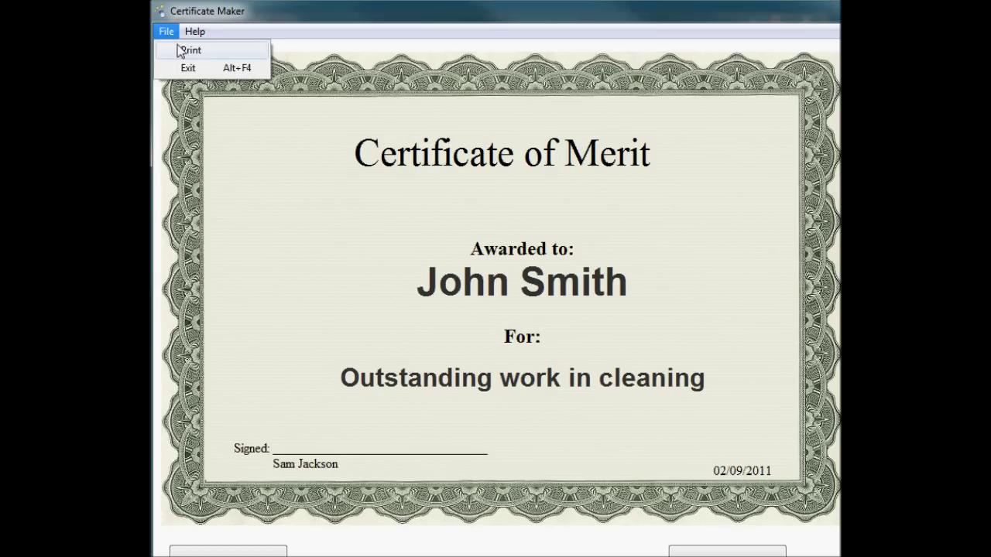
pyautogui.click(183, 49)
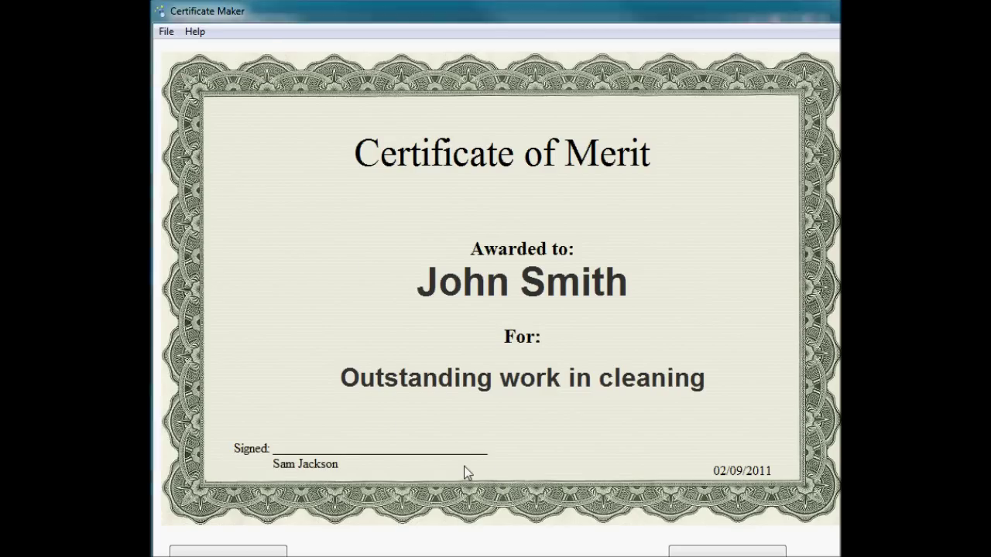